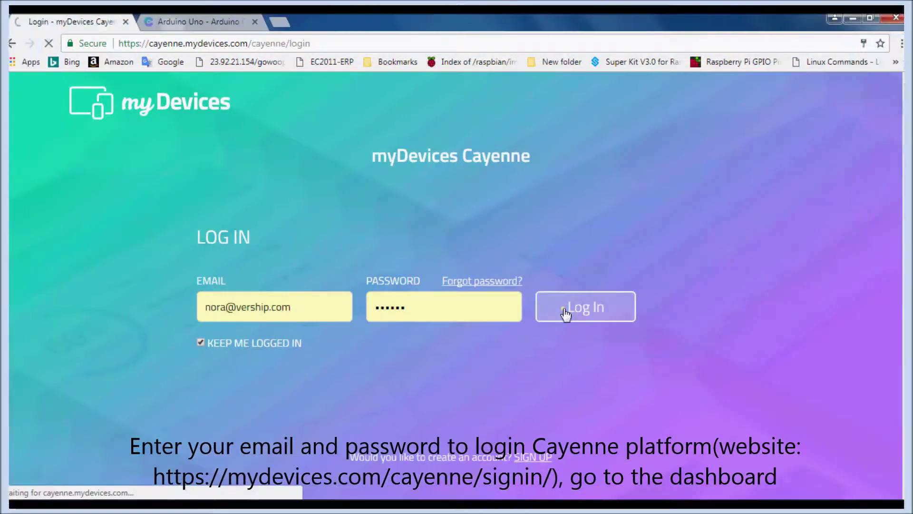
Sign in to Cayenne and open the Digital Motion Sensor form under Sensors > Motion.
{"action": "left_click", "coordinate": [566, 317]}
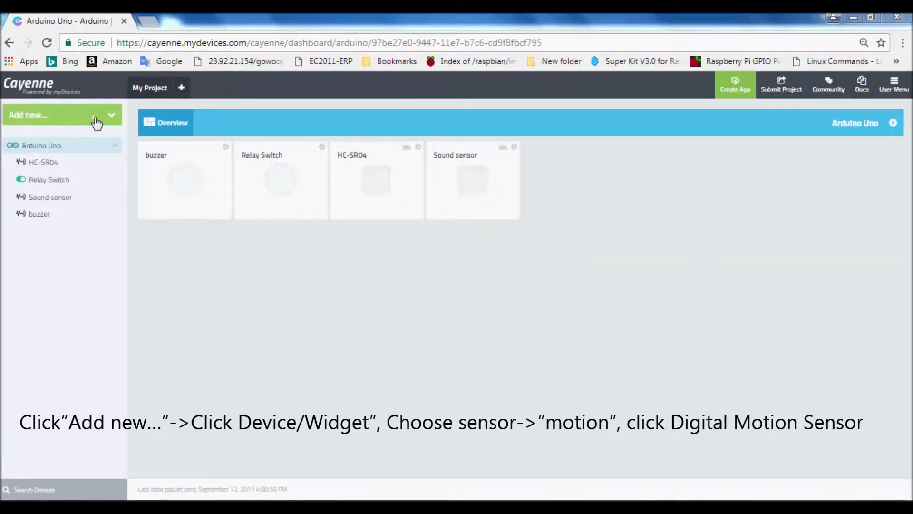
{"action": "left_click", "coordinate": [95, 118]}
{"action": "left_click", "coordinate": [56, 142]}
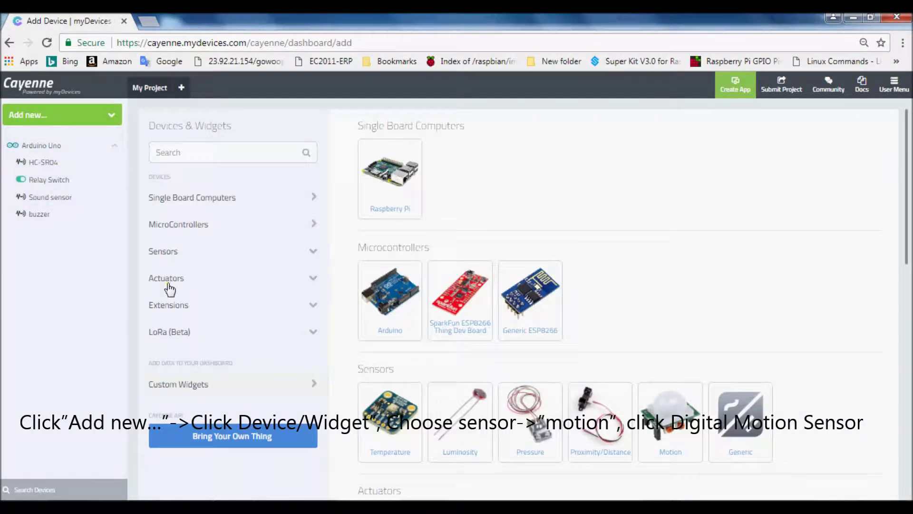
{"action": "left_click", "coordinate": [192, 254]}
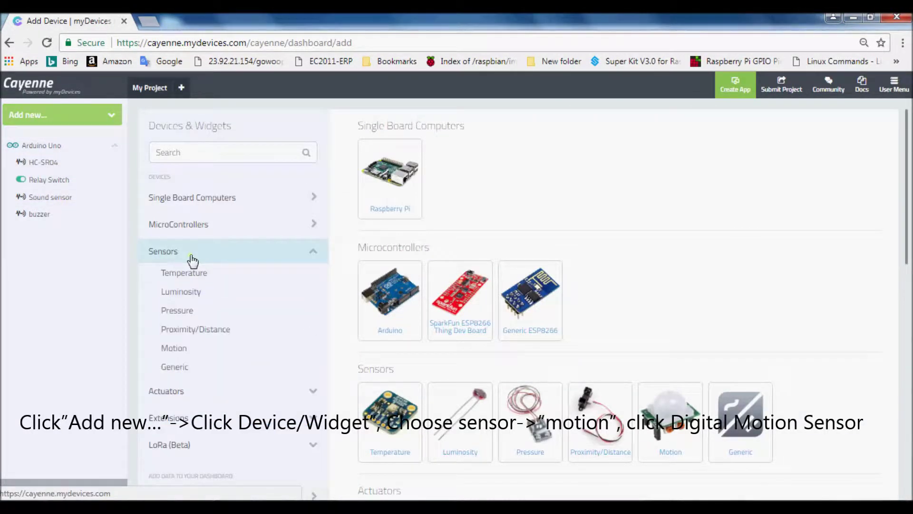
{"action": "left_click", "coordinate": [184, 351]}
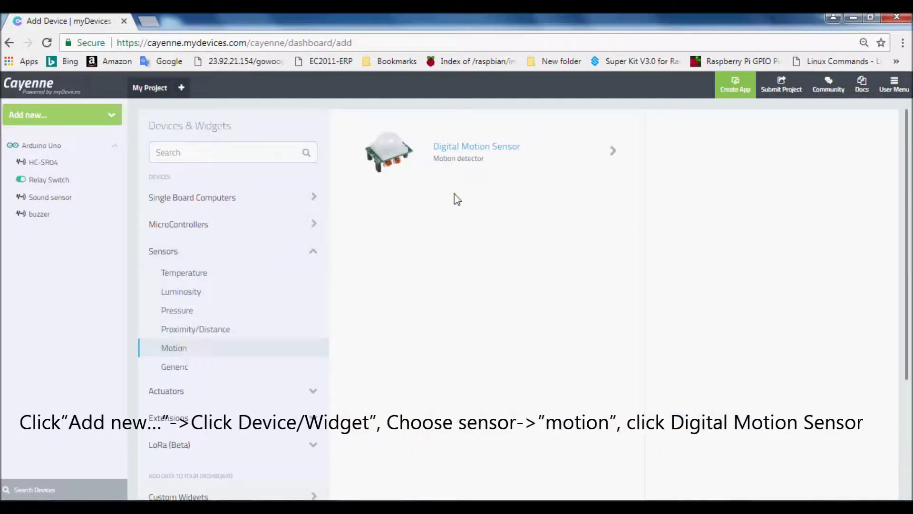
{"action": "left_click", "coordinate": [460, 166]}
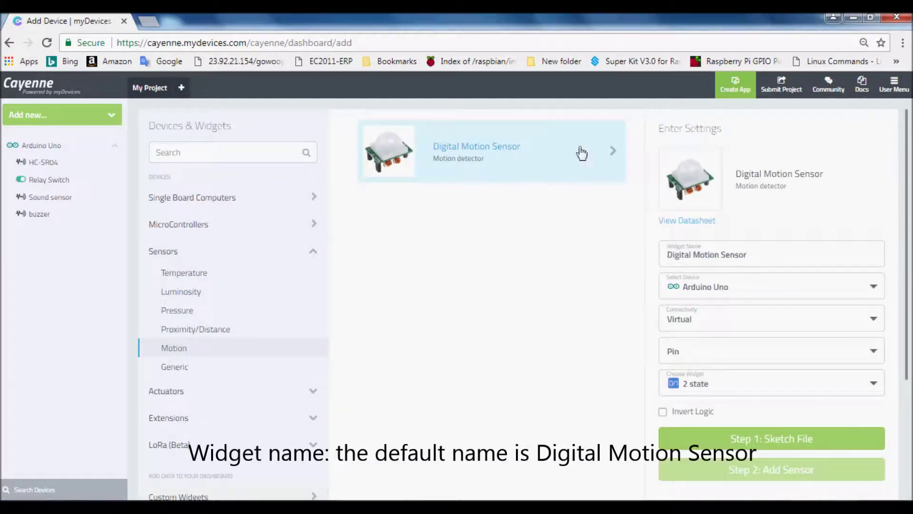
Keep the default widget name and attach the sensor to Arduino Uno with Virtual connectivity.
{"action": "left_click", "coordinate": [759, 251]}
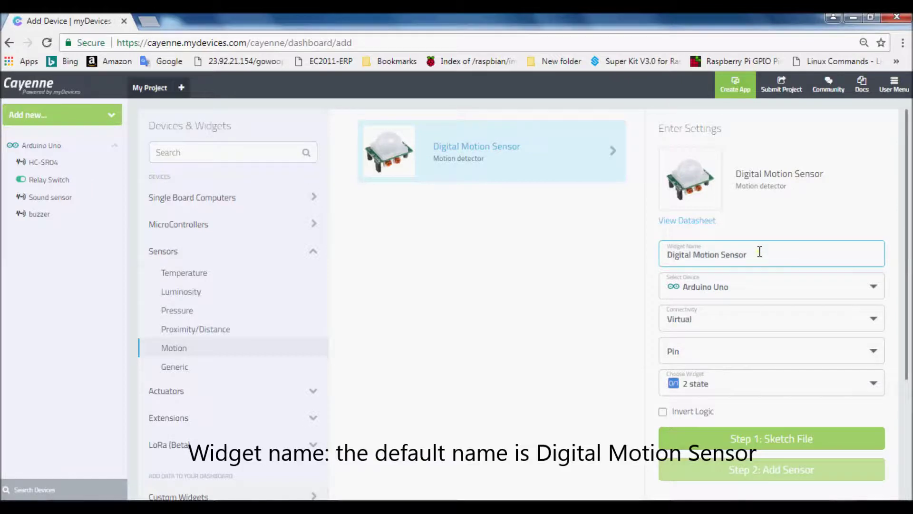
{"action": "left_click", "coordinate": [756, 256]}
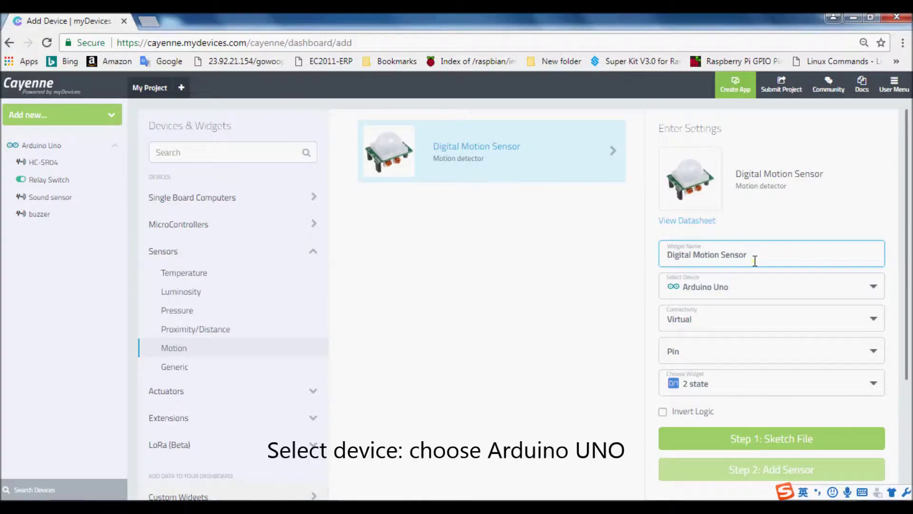
{"action": "left_click", "coordinate": [740, 285]}
{"action": "left_click", "coordinate": [740, 312]}
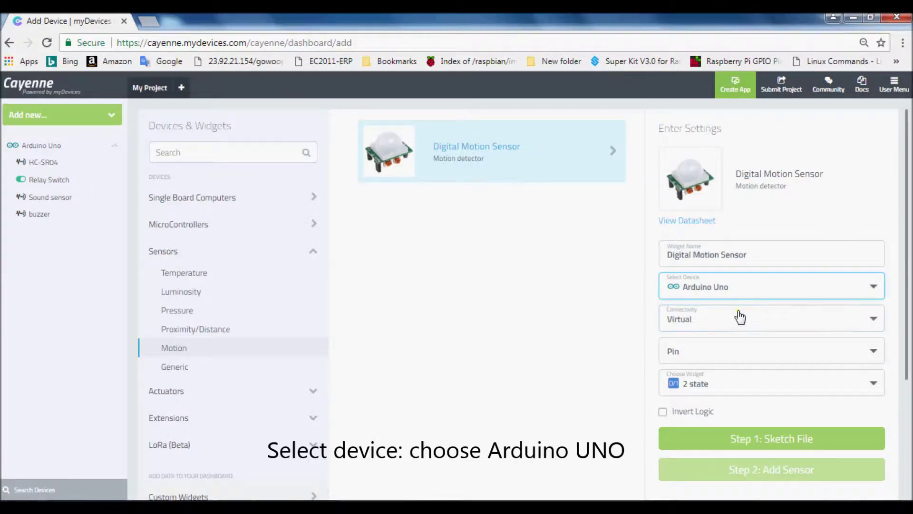
{"action": "left_click", "coordinate": [738, 317]}
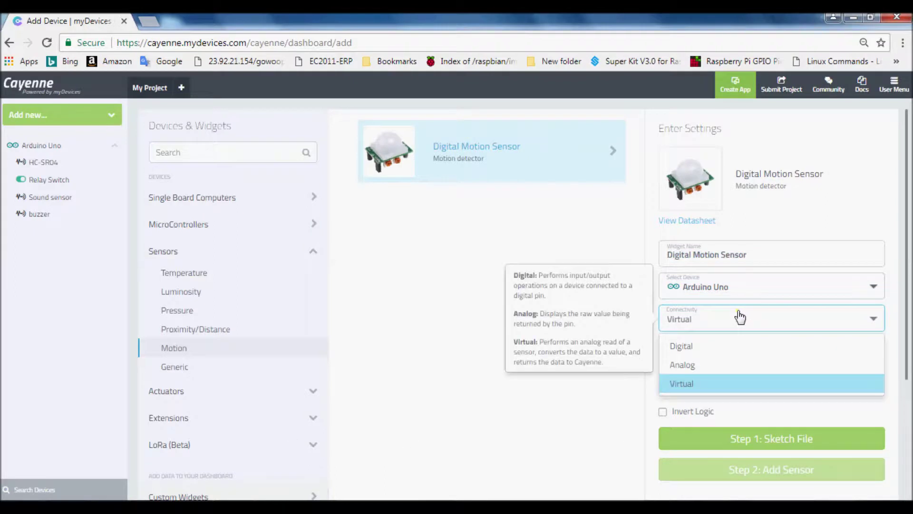
{"action": "left_click", "coordinate": [695, 386]}
Assign virtual pin V5 and the 2 state widget display, then preview and close the sample sketch.
{"action": "scroll", "coordinate": [728, 343], "scroll_direction": "down", "scroll_amount": 2}
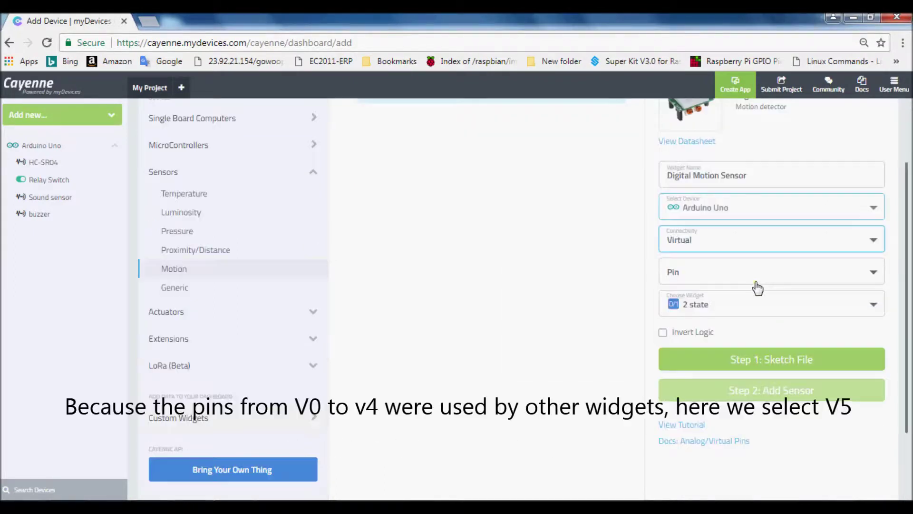
{"action": "left_click", "coordinate": [718, 277]}
{"action": "left_click", "coordinate": [680, 394]}
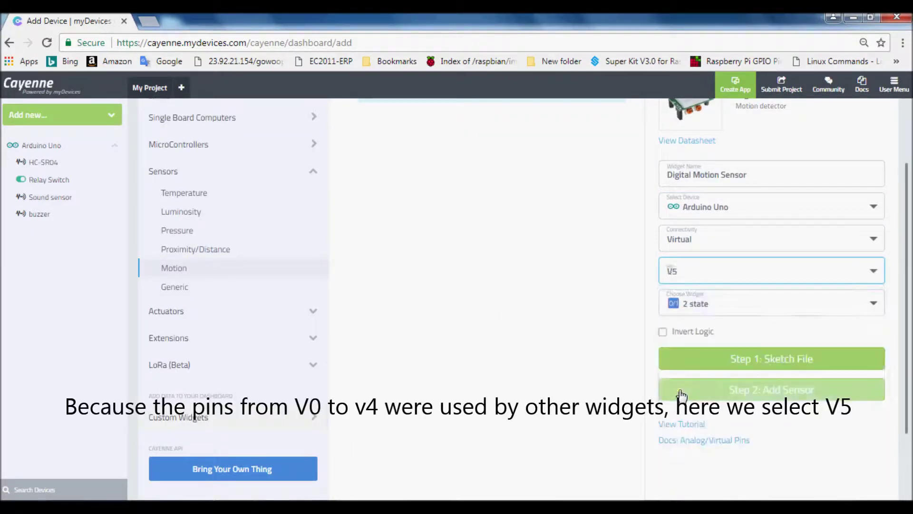
{"action": "left_click", "coordinate": [712, 308]}
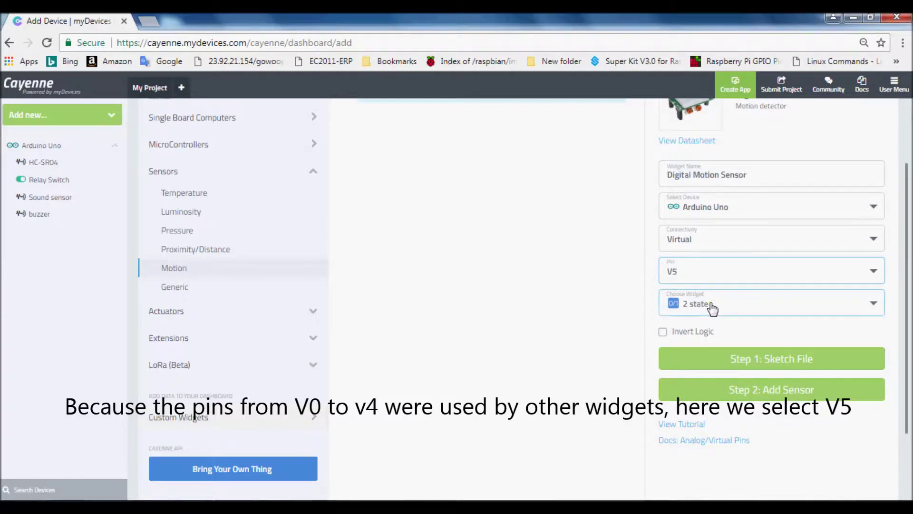
{"action": "left_click", "coordinate": [703, 332]}
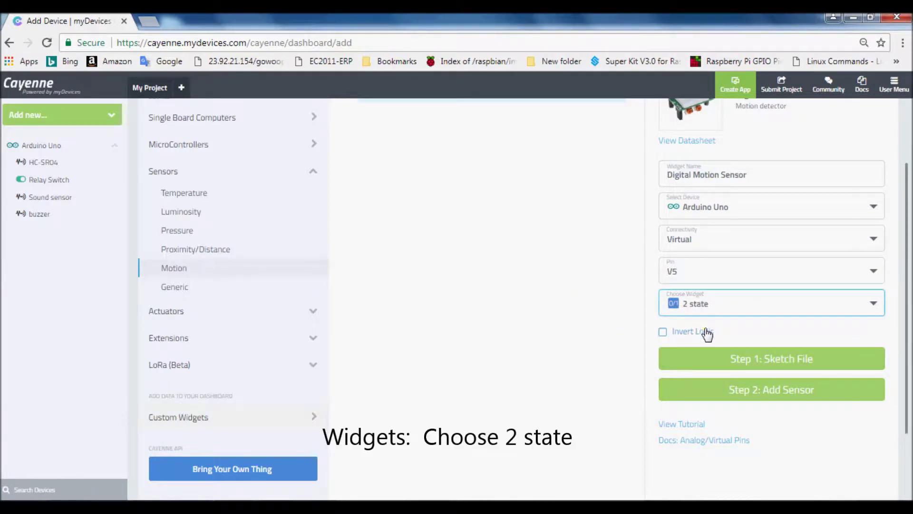
{"action": "left_click", "coordinate": [752, 363]}
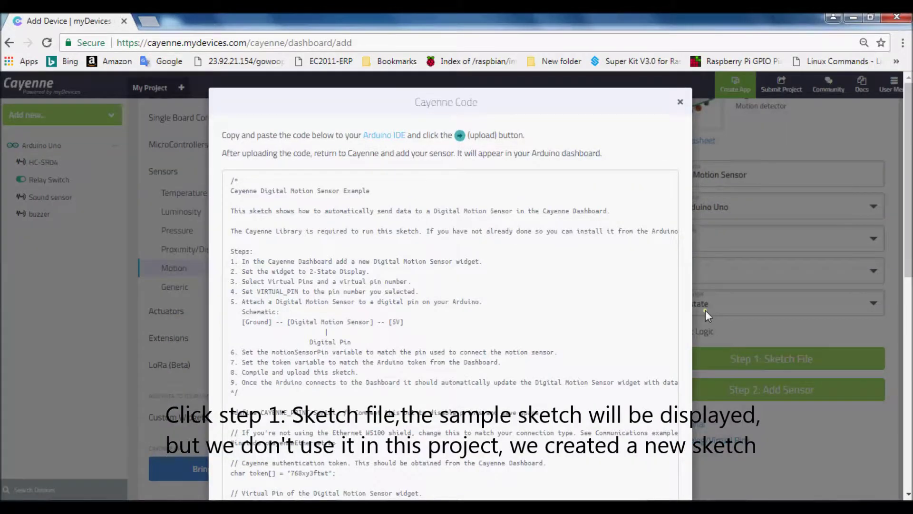
{"action": "left_click", "coordinate": [680, 102]}
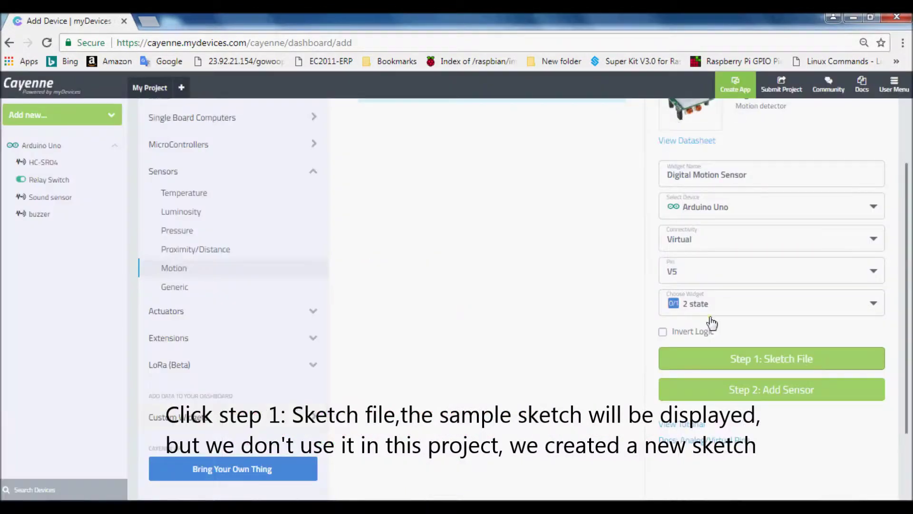
{"action": "left_click", "coordinate": [149, 21]}
{"action": "type", "text": "http://osoyoo.com/driver/pir_alarm.txt"}
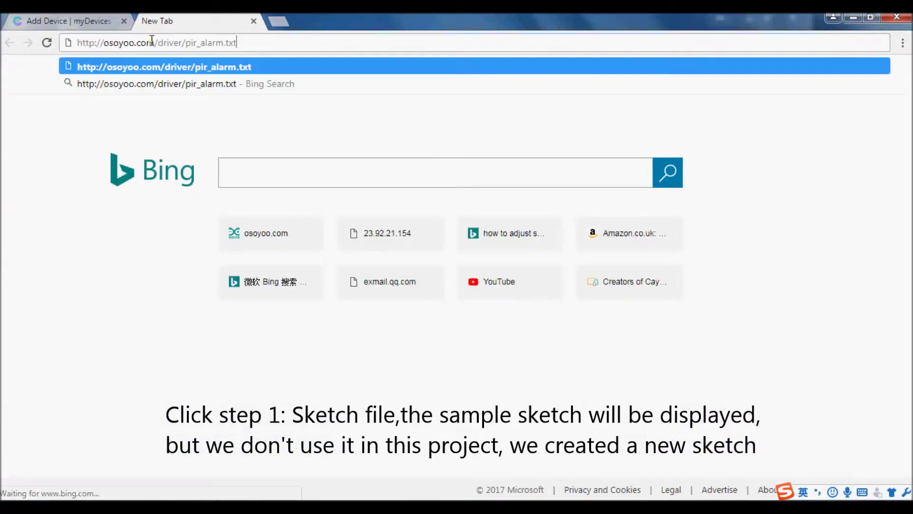
{"action": "key", "text": "Return"}
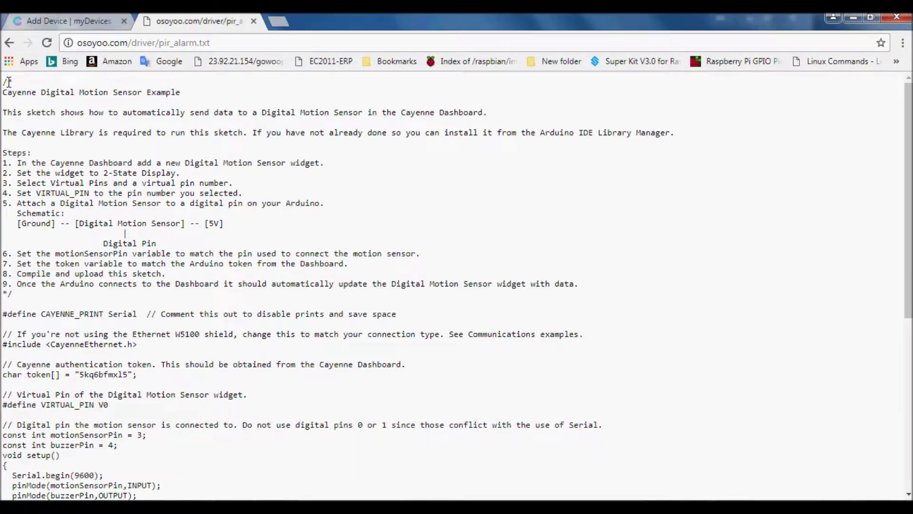
{"action": "left_click_drag", "start_coordinate": [4, 80], "coordinate": [143, 496]}
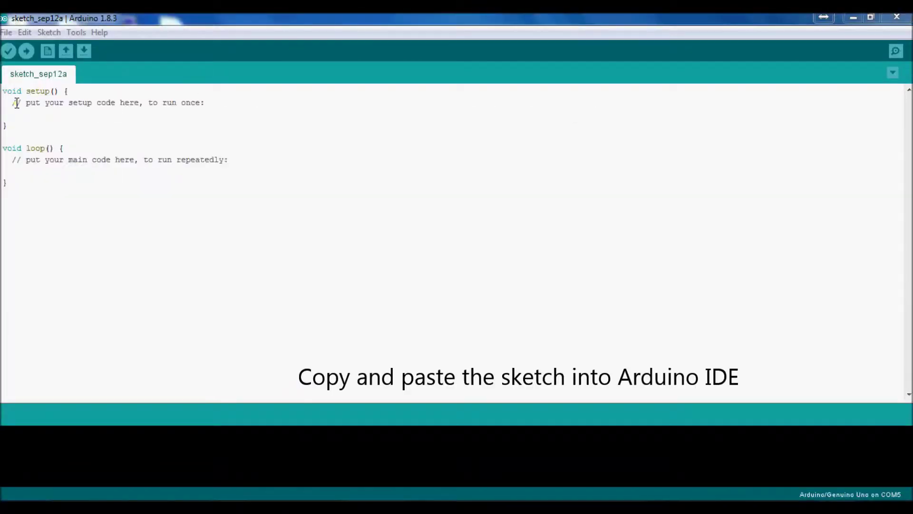
Replace the editor's default code with the pasted pir_alarm sketch.
{"action": "left_click_drag", "start_coordinate": [4, 90], "coordinate": [147, 309]}
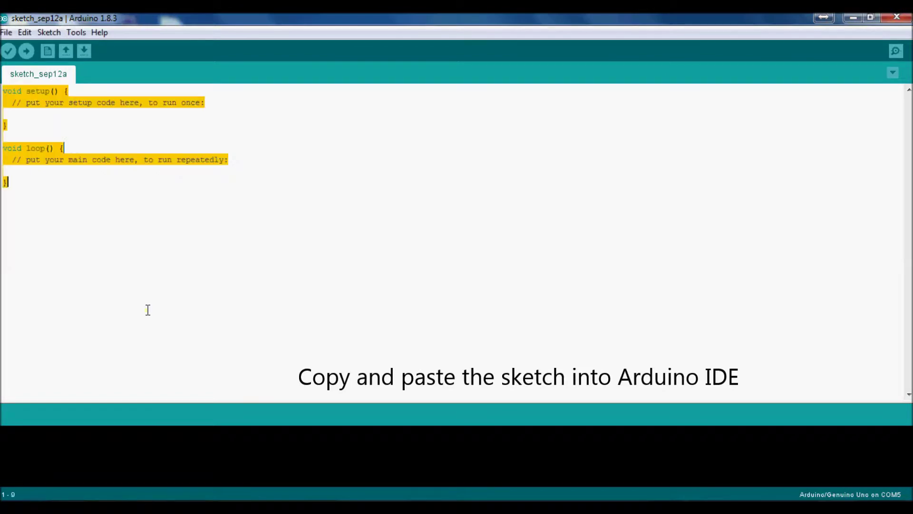
{"action": "key", "text": "ctrl+v"}
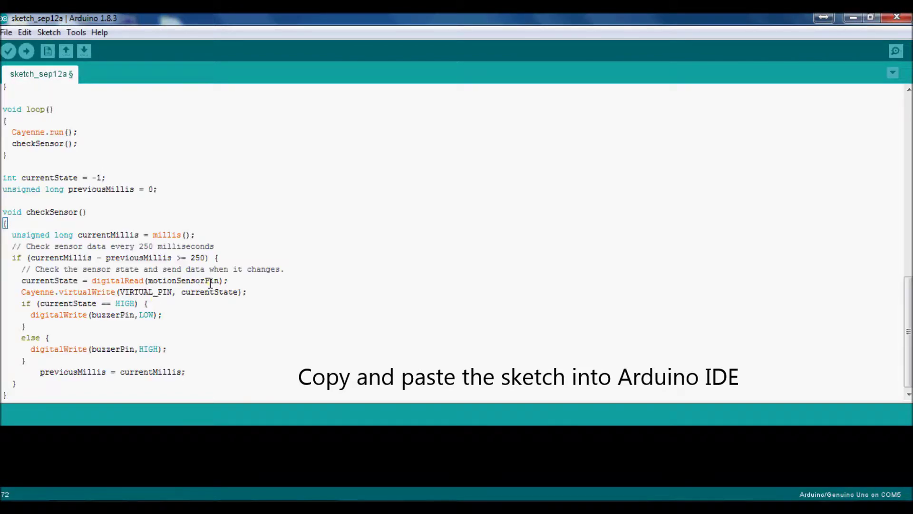
{"action": "scroll", "coordinate": [136, 334], "scroll_direction": "up", "scroll_amount": 6}
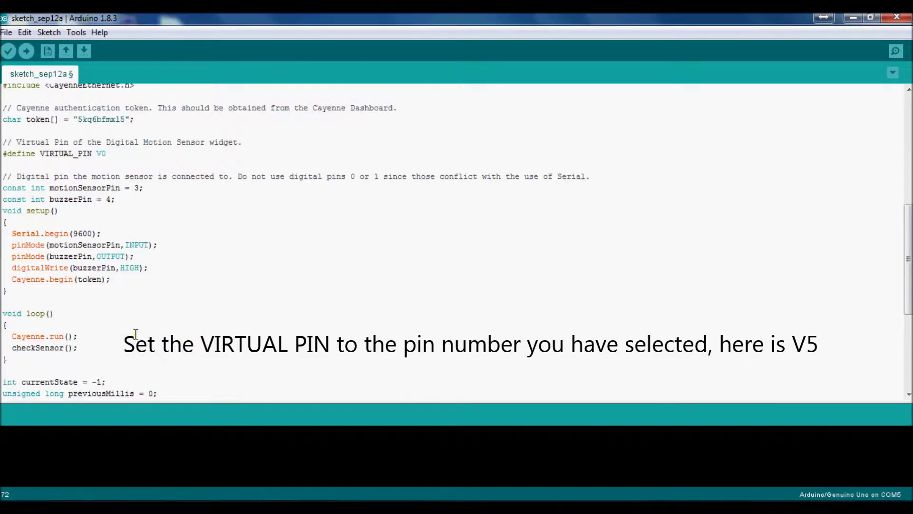
{"action": "scroll", "coordinate": [135, 334], "scroll_direction": "up", "scroll_amount": 3}
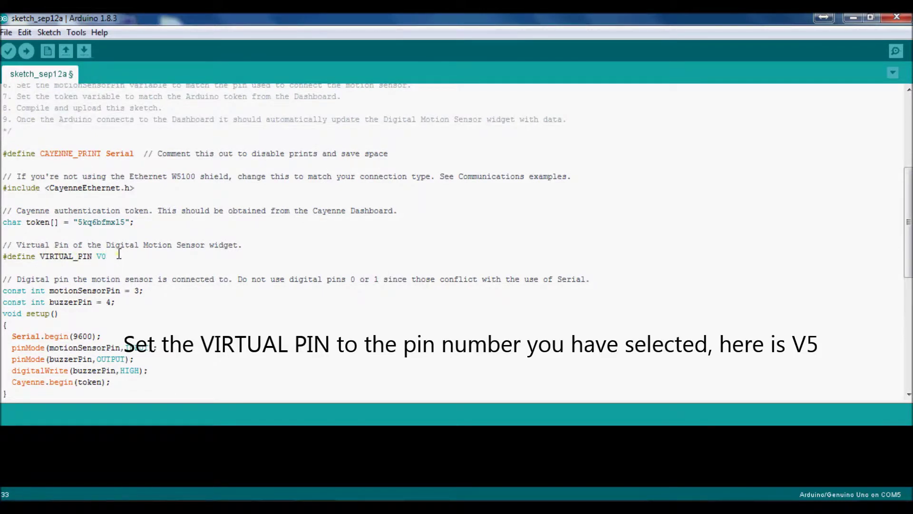
{"action": "mouse_move", "coordinate": [157, 493]}
{"action": "left_click", "coordinate": [193, 452]}
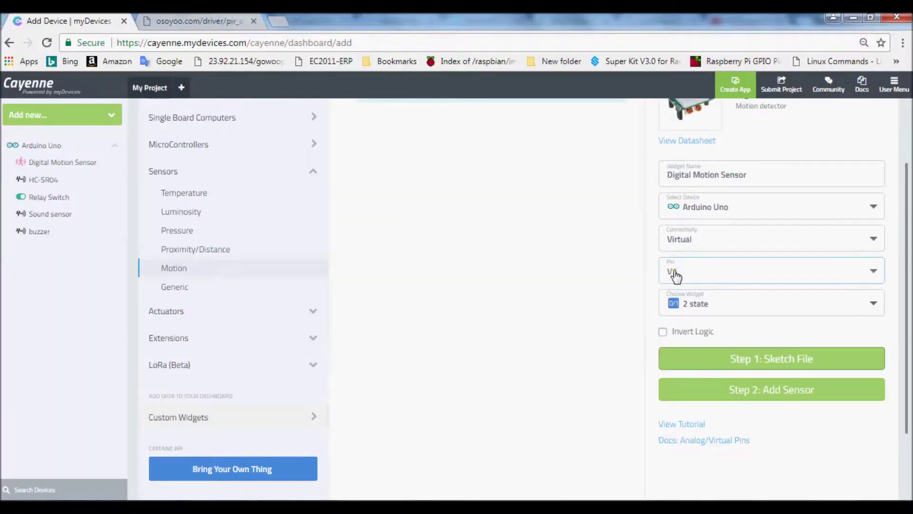
{"action": "mouse_move", "coordinate": [371, 494]}
{"action": "left_click", "coordinate": [366, 472]}
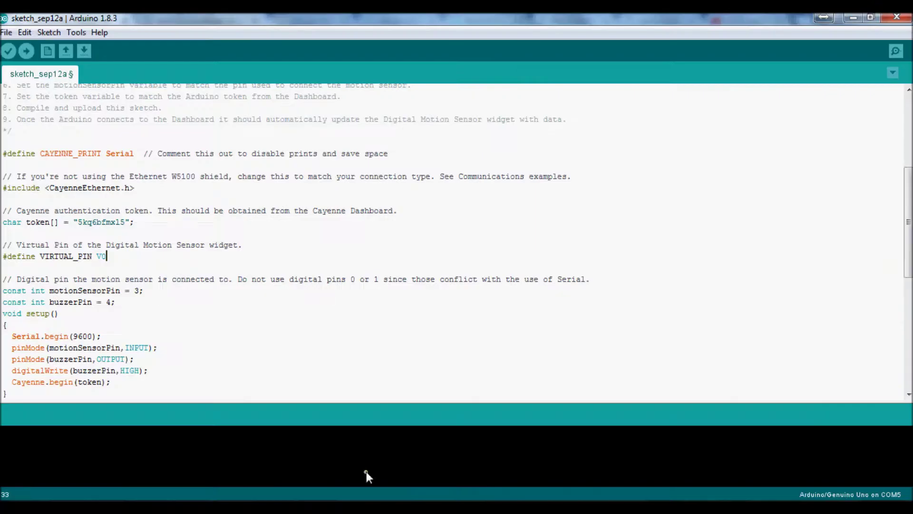
{"action": "left_click", "coordinate": [120, 262]}
{"action": "scroll", "coordinate": [121, 247], "scroll_direction": "up", "scroll_amount": 1}
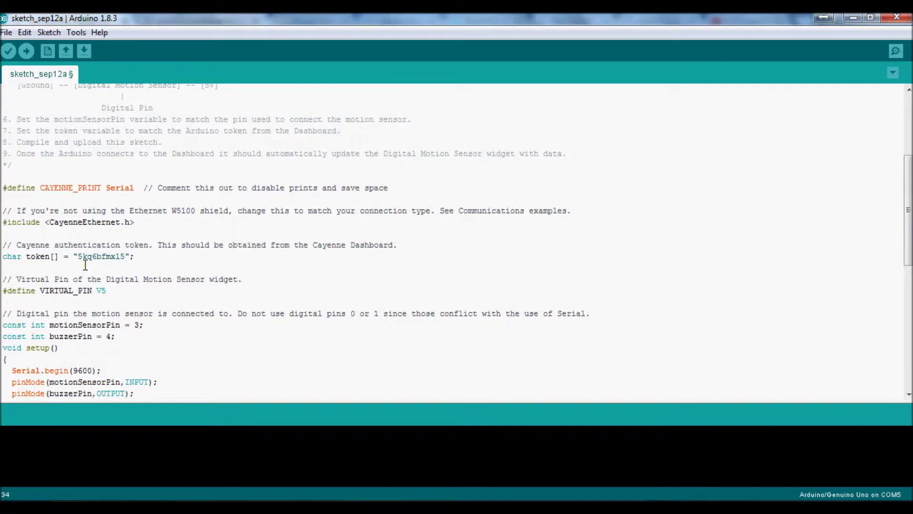
{"action": "left_click_drag", "start_coordinate": [79, 255], "coordinate": [125, 255]}
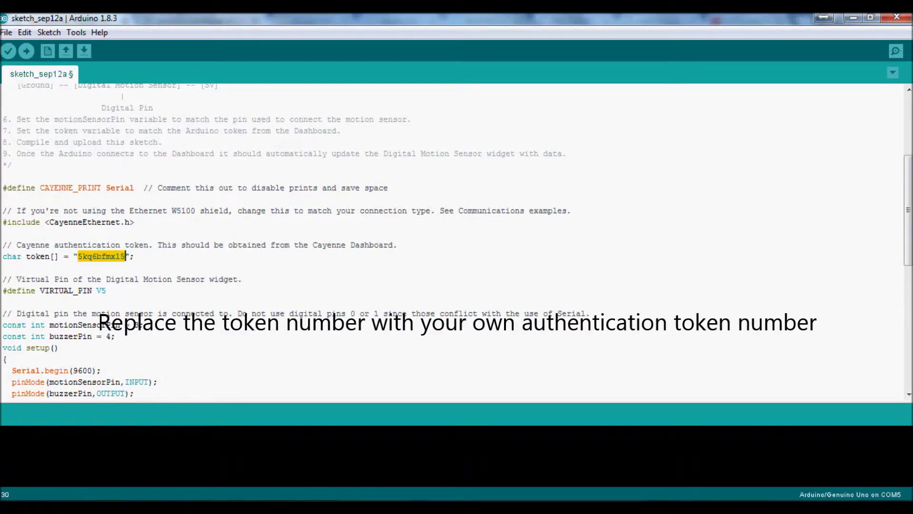
{"action": "left_click", "coordinate": [228, 433]}
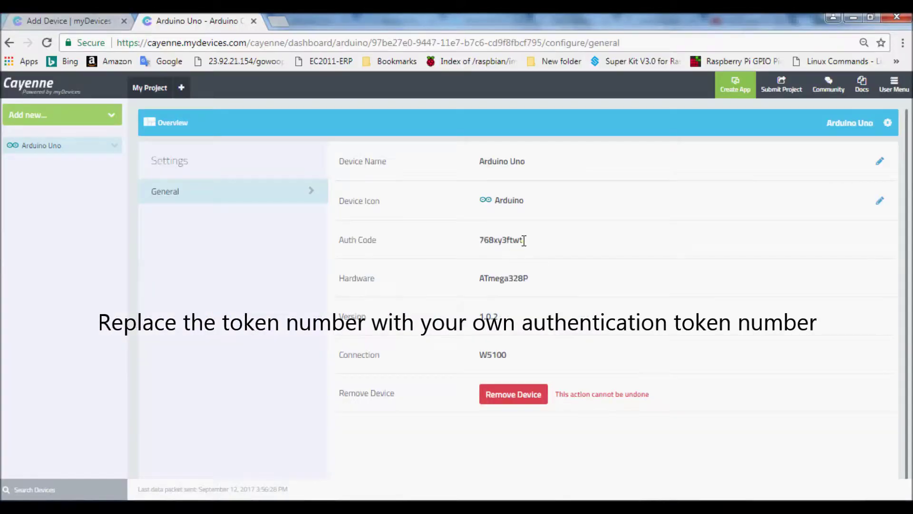
Copy the Arduino Uno's Cayenne auth code and paste it over the sketch's placeholder token.
{"action": "left_click_drag", "start_coordinate": [523, 239], "coordinate": [478, 239]}
{"action": "key", "text": "ctrl+c"}
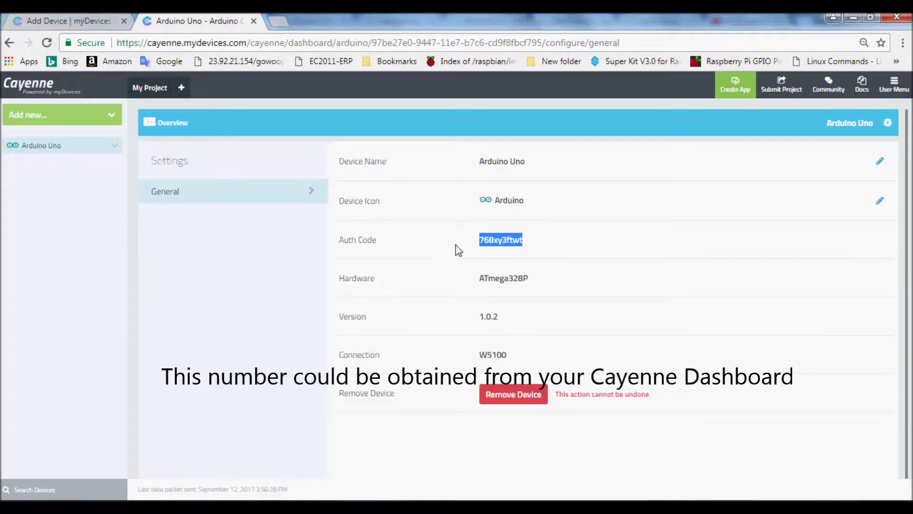
{"action": "key", "text": "alt+Tab"}
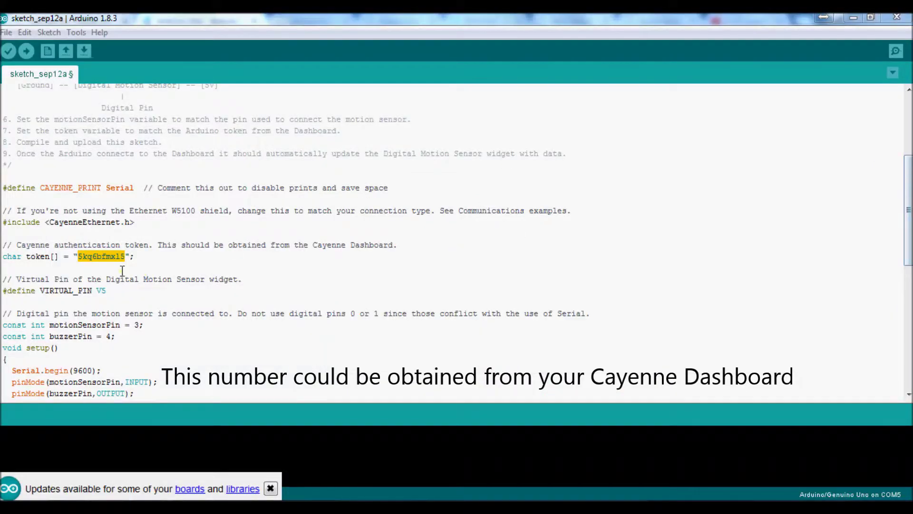
{"action": "left_click_drag", "start_coordinate": [125, 255], "coordinate": [82, 256]}
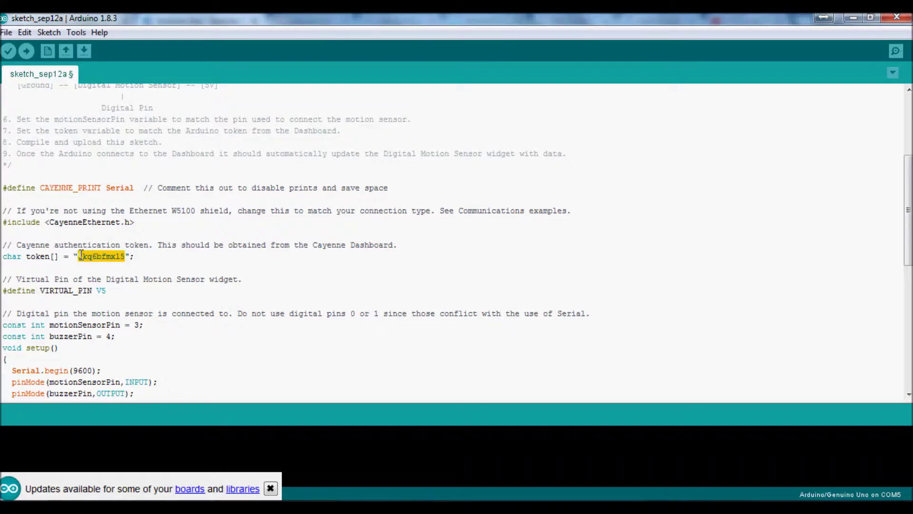
{"action": "key", "text": "ctrl+v"}
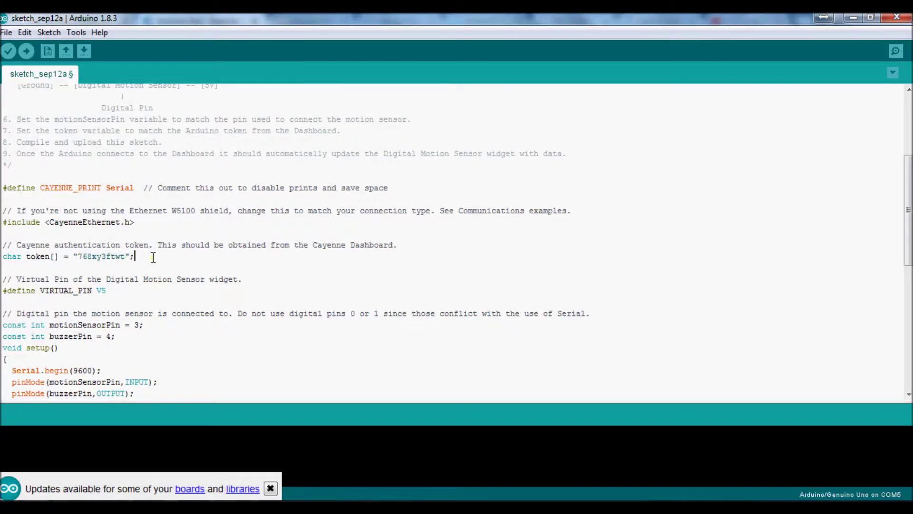
{"action": "scroll", "coordinate": [154, 257], "scroll_direction": "up", "scroll_amount": 5}
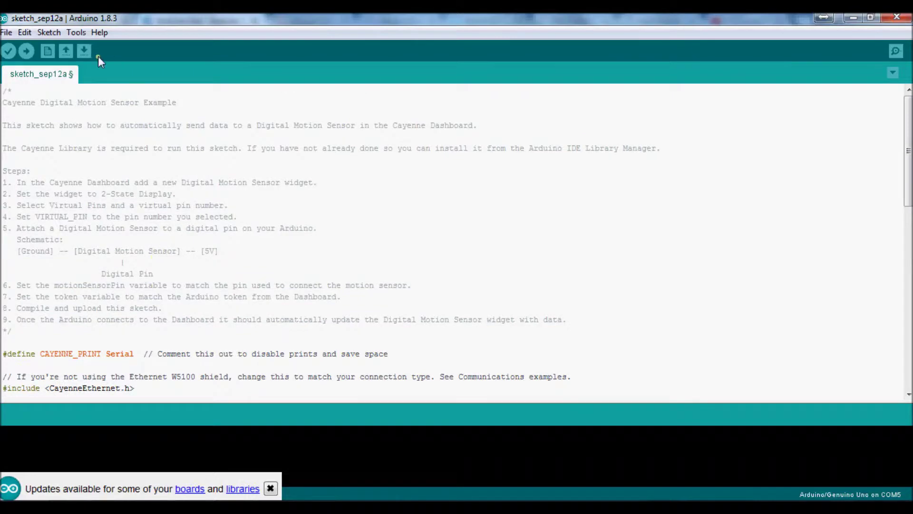
Set the board to Arduino/Genuino Uno and the upload port to COM5.
{"action": "left_click", "coordinate": [78, 33]}
{"action": "mouse_move", "coordinate": [225, 153]}
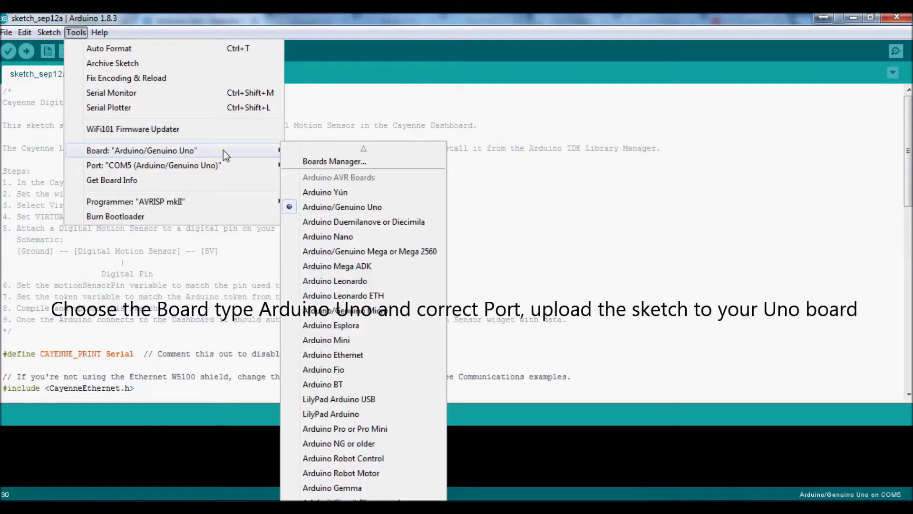
{"action": "left_click", "coordinate": [325, 205]}
{"action": "left_click", "coordinate": [76, 35]}
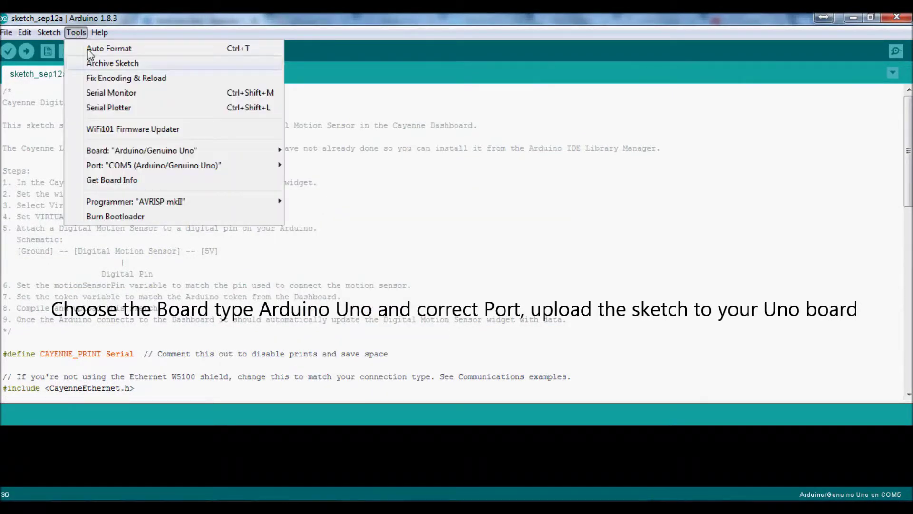
{"action": "mouse_move", "coordinate": [255, 166]}
{"action": "left_click", "coordinate": [311, 196]}
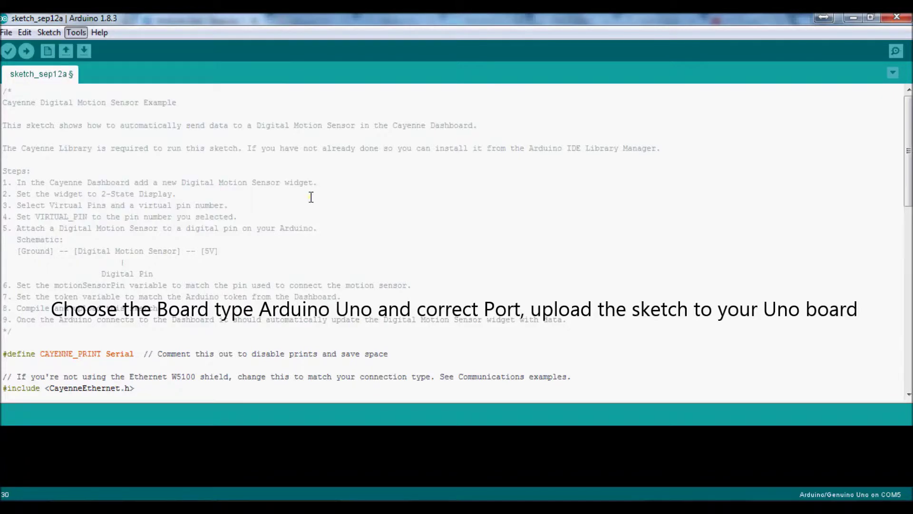
Save and upload the sketch to the Uno, then return to Cayenne's add-device page.
{"action": "left_click", "coordinate": [26, 51]}
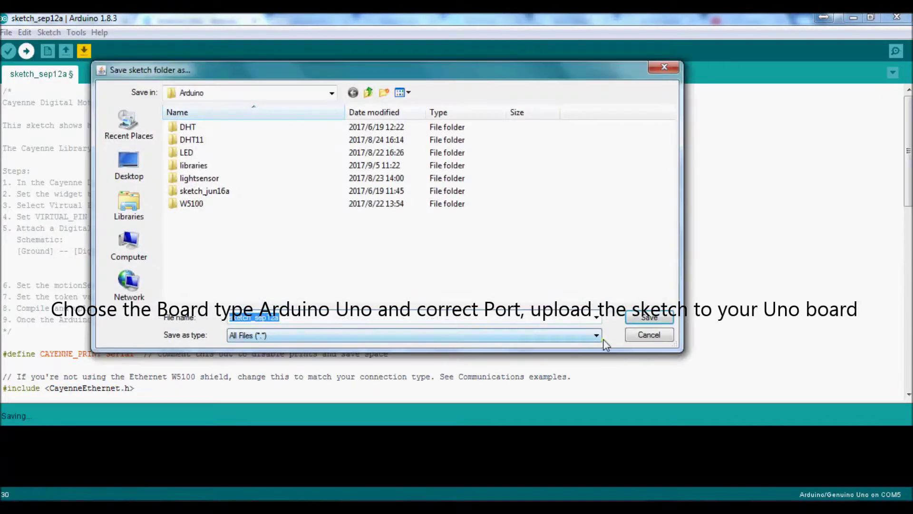
{"action": "left_click", "coordinate": [639, 321]}
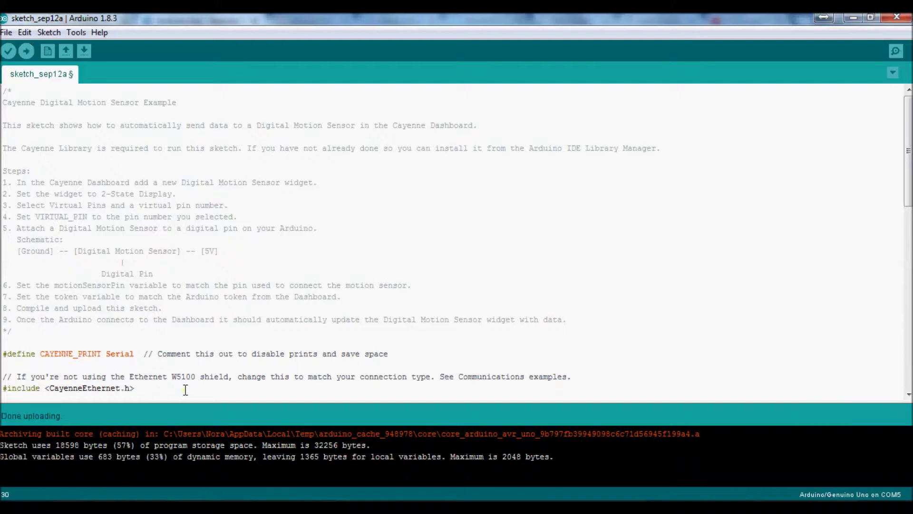
{"action": "mouse_move", "coordinate": [142, 497]}
{"action": "left_click", "coordinate": [235, 457]}
{"action": "left_click", "coordinate": [67, 21]}
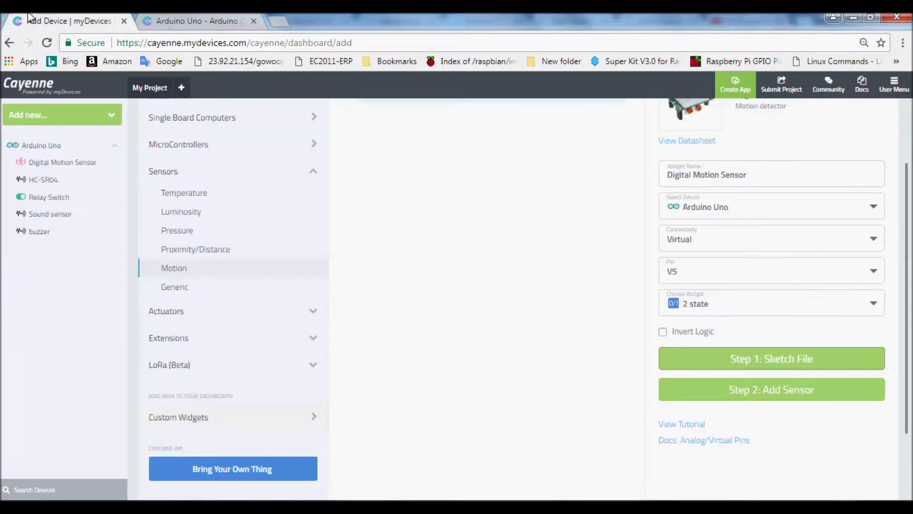
Add the Digital Motion Sensor widget to the Arduino Uno dashboard and start a trigger from it.
{"action": "left_click", "coordinate": [745, 391]}
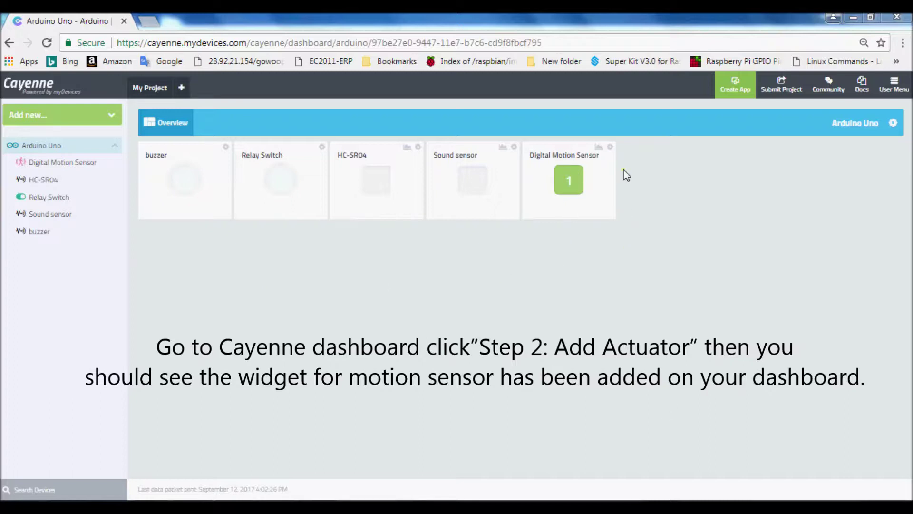
{"action": "left_click", "coordinate": [610, 147]}
{"action": "left_click", "coordinate": [583, 174]}
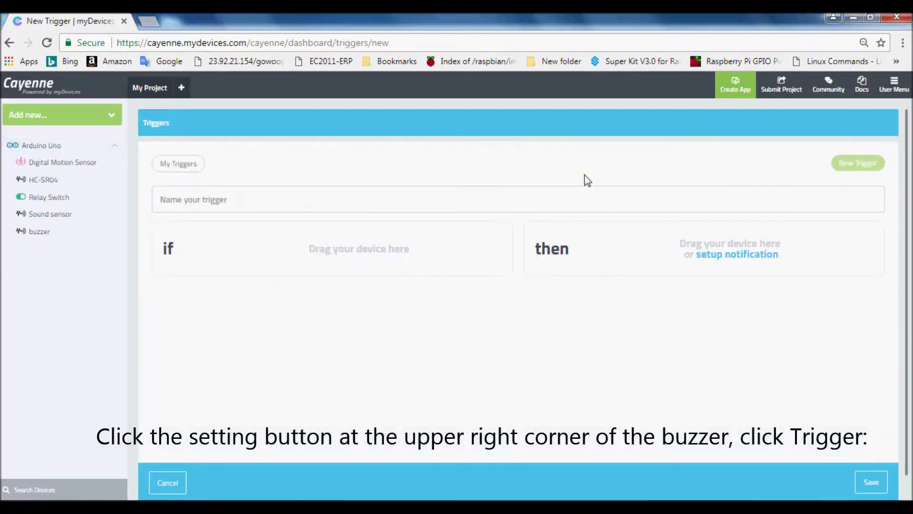
{"action": "left_click", "coordinate": [240, 201]}
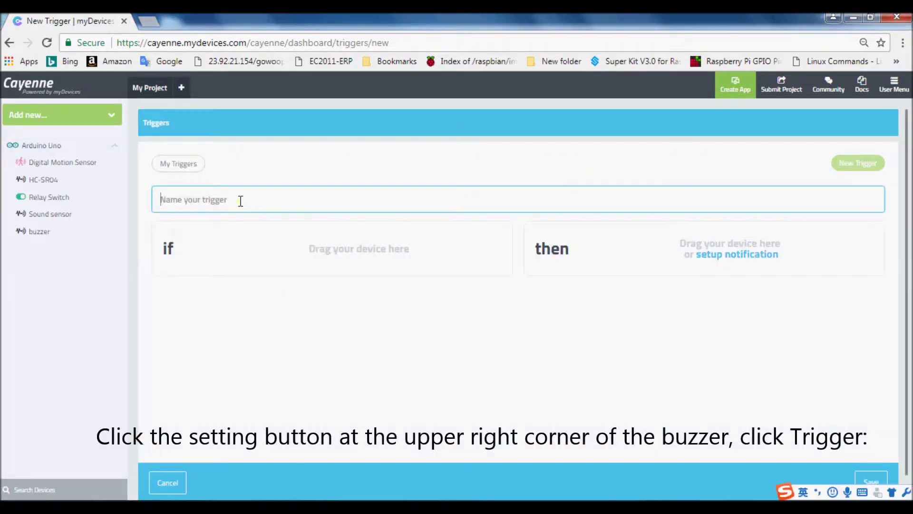
Name the trigger 'Alarm' with IF condition Arduino Uno's Digital Motion Sensor turning On.
{"action": "type", "text": "Alarm"}
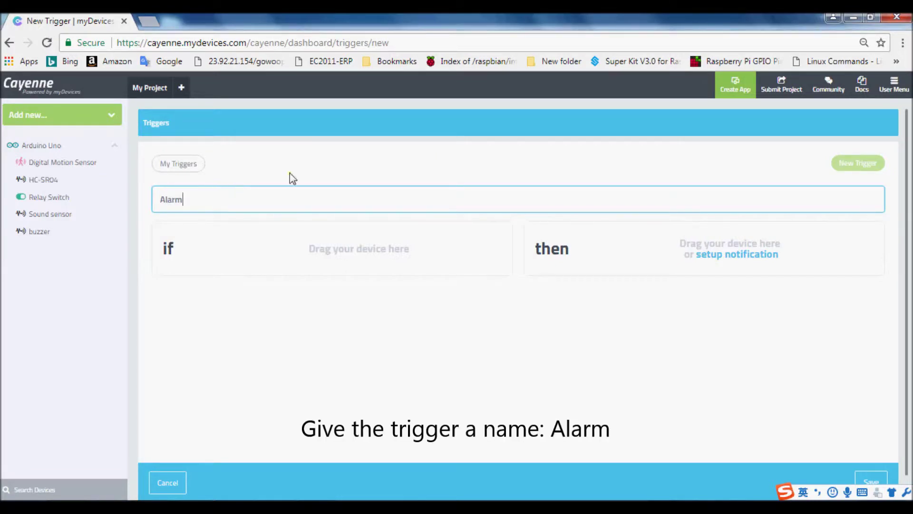
{"action": "left_click", "coordinate": [286, 260]}
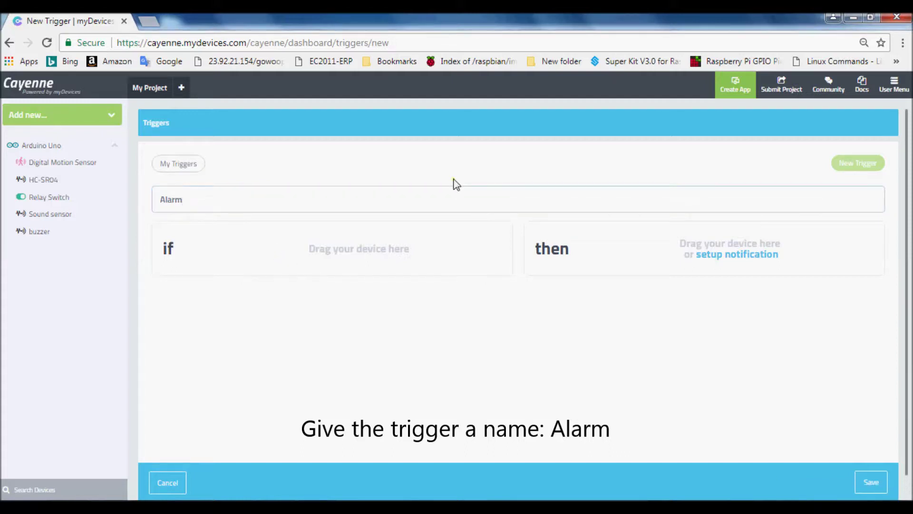
{"action": "left_click_drag", "start_coordinate": [55, 146], "coordinate": [247, 257]}
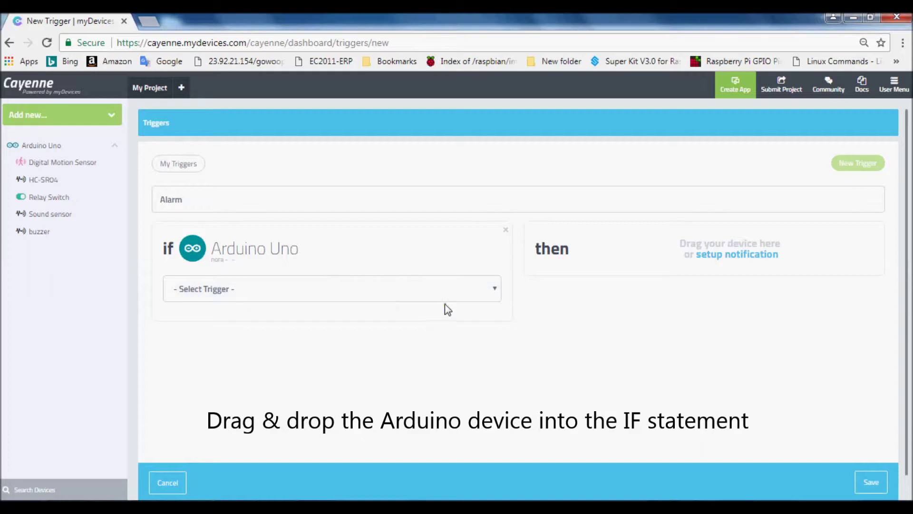
{"action": "left_click", "coordinate": [494, 291]}
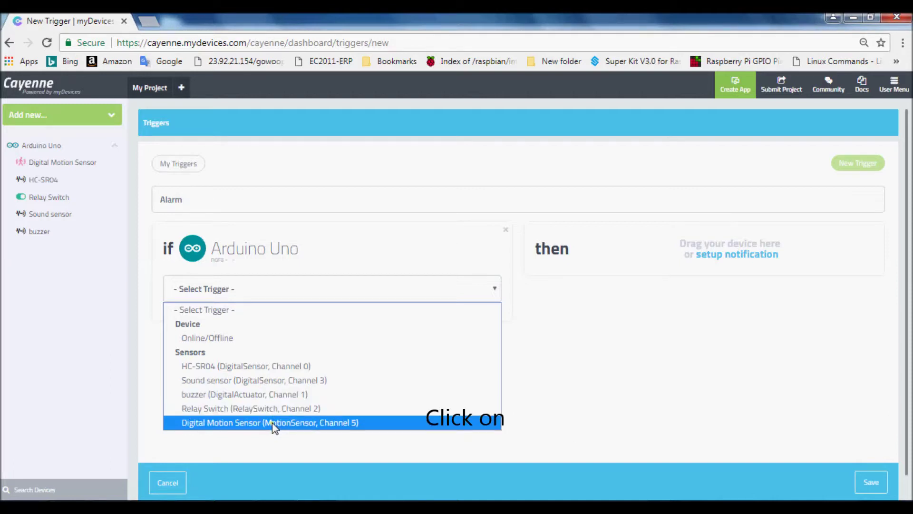
{"action": "left_click", "coordinate": [284, 423]}
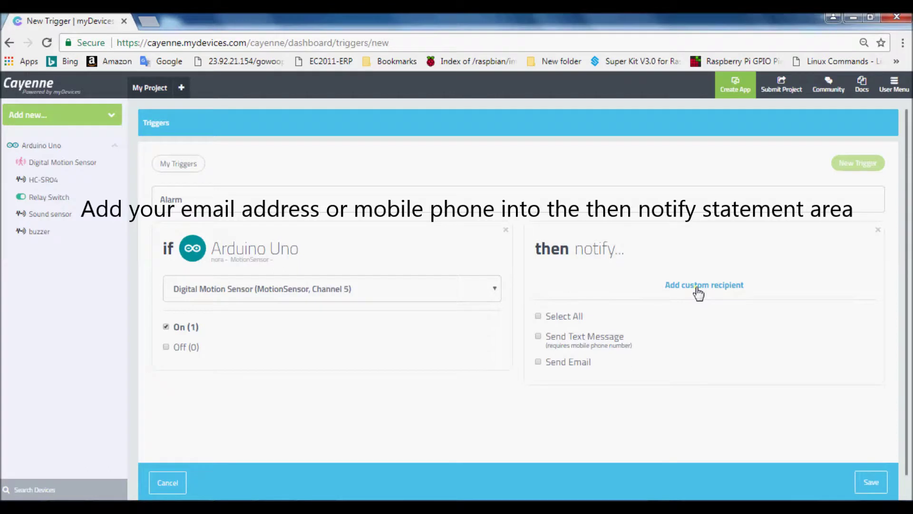
Enter a custom recipient's e-mail address for the Alarm notification and save the trigger.
{"action": "left_click", "coordinate": [611, 311]}
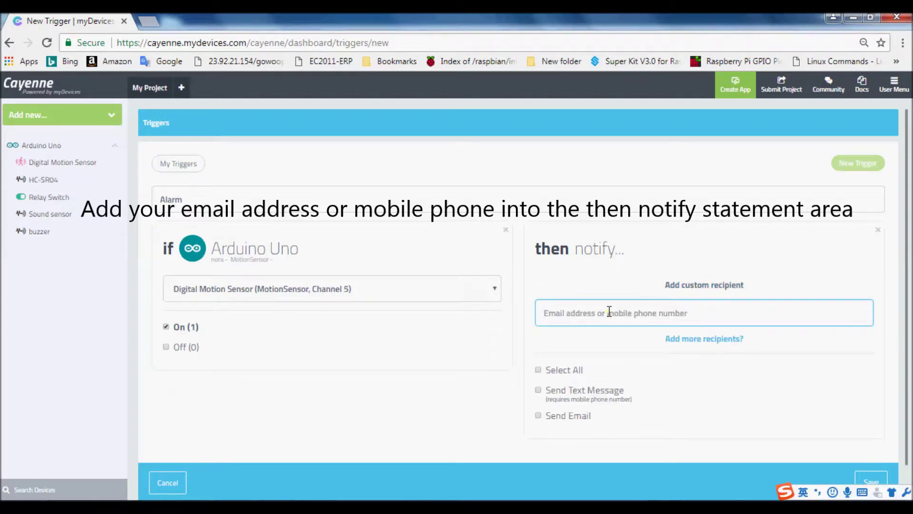
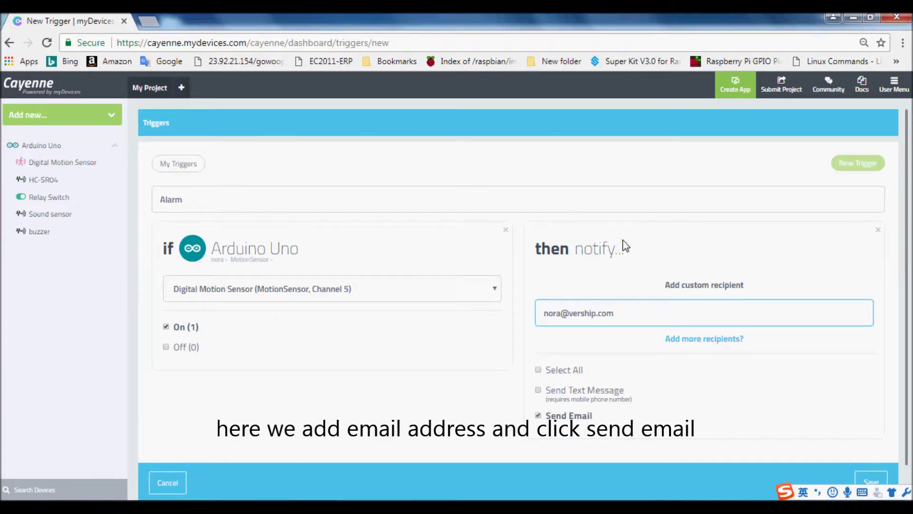
{"action": "scroll", "coordinate": [593, 367], "scroll_direction": "down", "scroll_amount": 1}
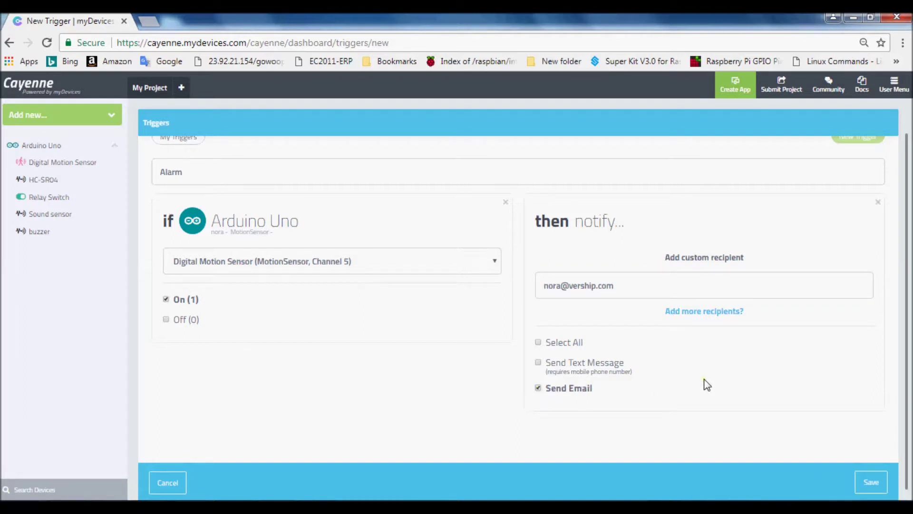
{"action": "scroll", "coordinate": [810, 393], "scroll_direction": "up", "scroll_amount": 1}
{"action": "scroll", "coordinate": [842, 419], "scroll_direction": "down", "scroll_amount": 1}
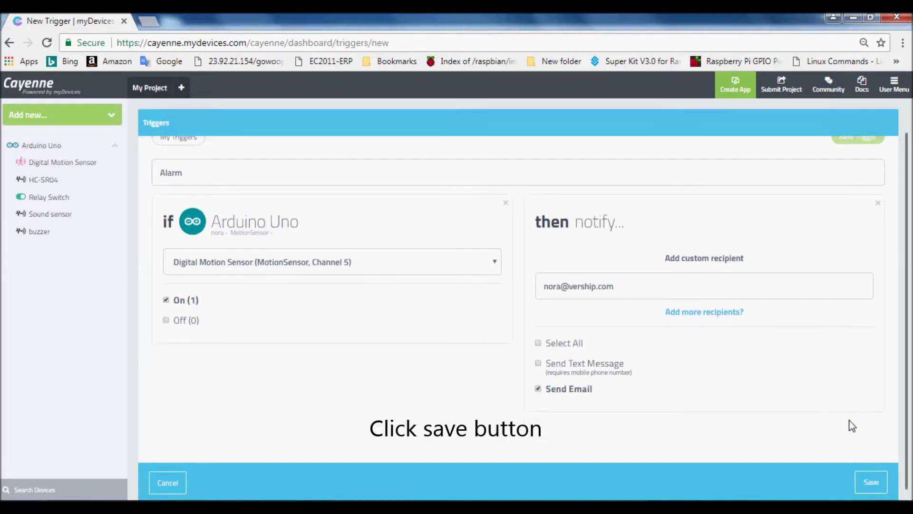
{"action": "left_click", "coordinate": [870, 481]}
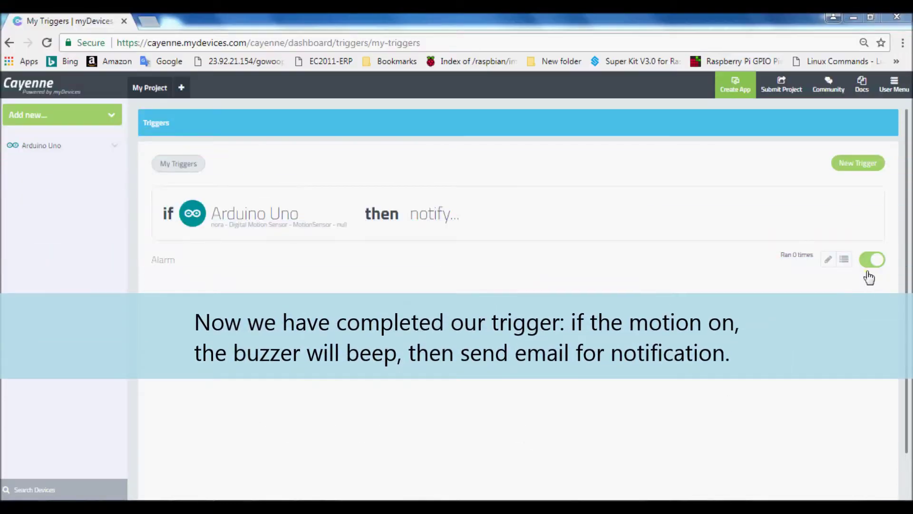
Toggle the Alarm trigger's active switch so motion sends the notification e-mail.
{"action": "left_click", "coordinate": [870, 261]}
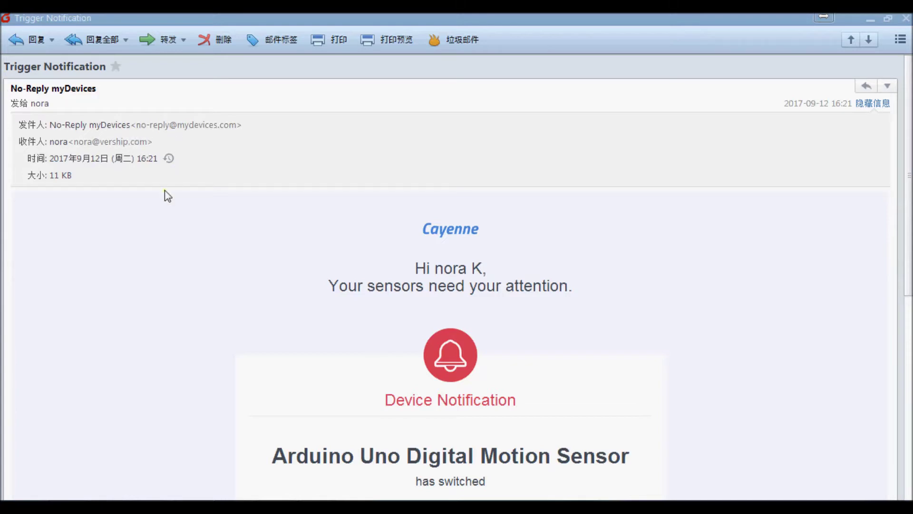
{"action": "scroll", "coordinate": [261, 247], "scroll_direction": "down", "scroll_amount": 3}
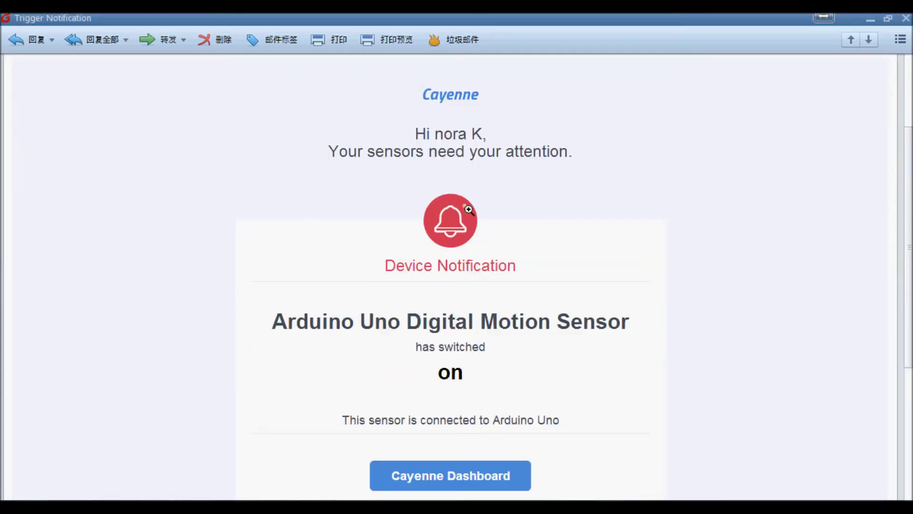
{"action": "scroll", "coordinate": [469, 212], "scroll_direction": "down", "scroll_amount": 2}
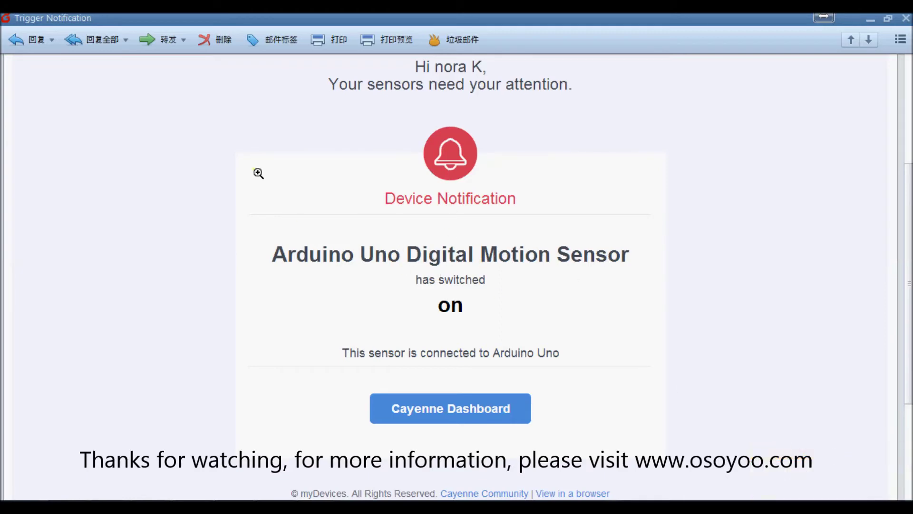
{"action": "scroll", "coordinate": [470, 373], "scroll_direction": "down", "scroll_amount": 2}
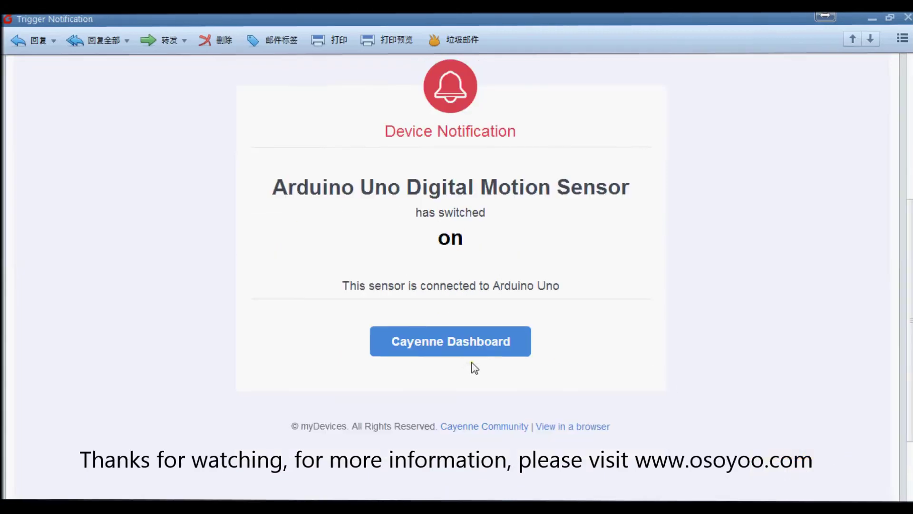